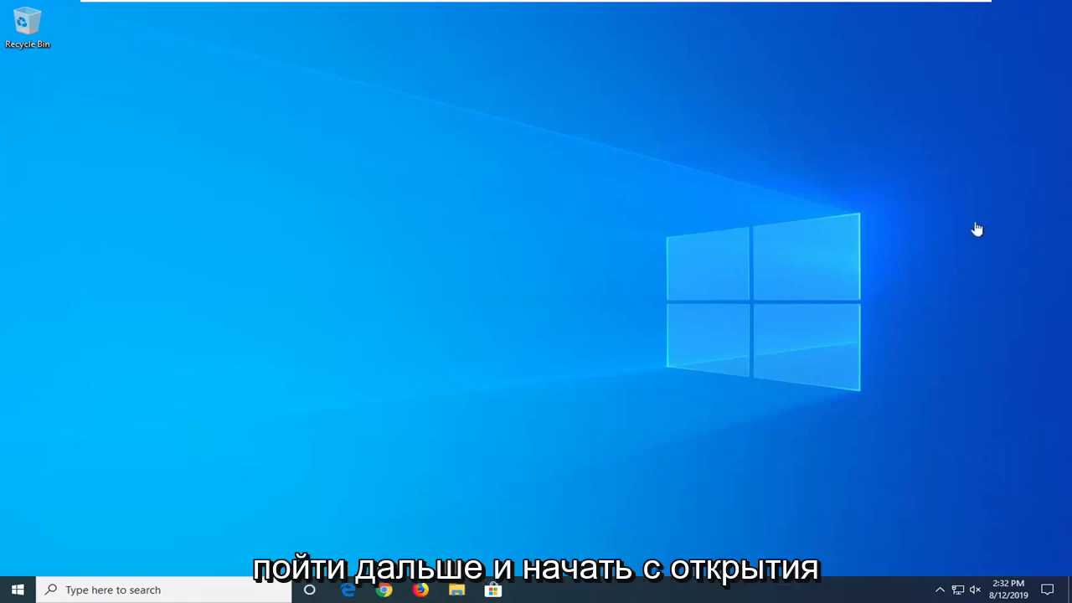
Search 'index', open Indexing Options, and request a search index rebuild from Advanced.
{"action": "left_click", "coordinate": [18, 589]}
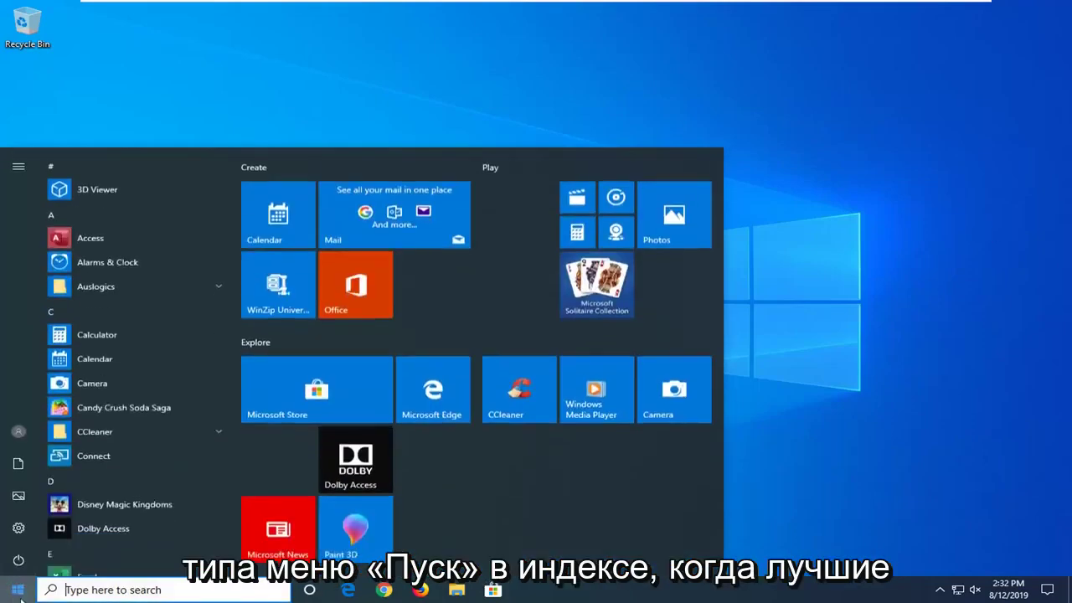
{"action": "type", "text": "index"}
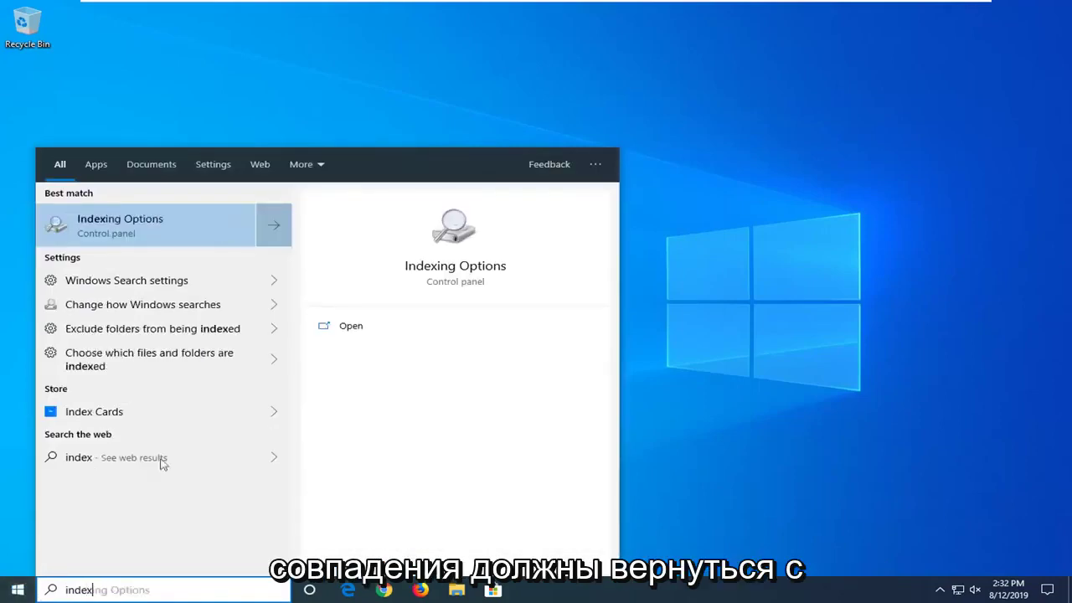
{"action": "left_click", "coordinate": [120, 225]}
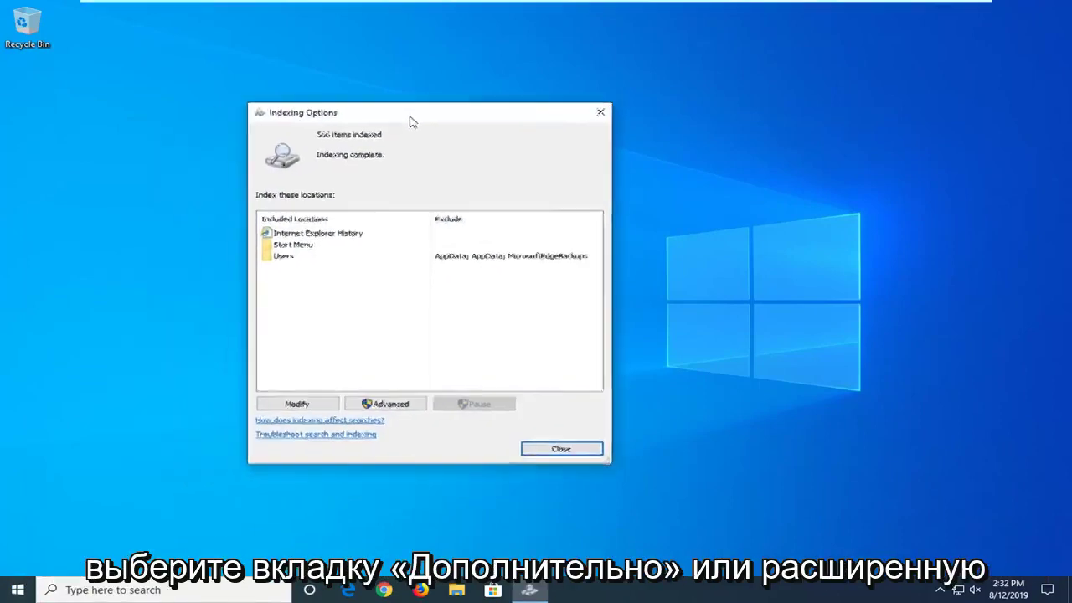
{"action": "left_click", "coordinate": [387, 404]}
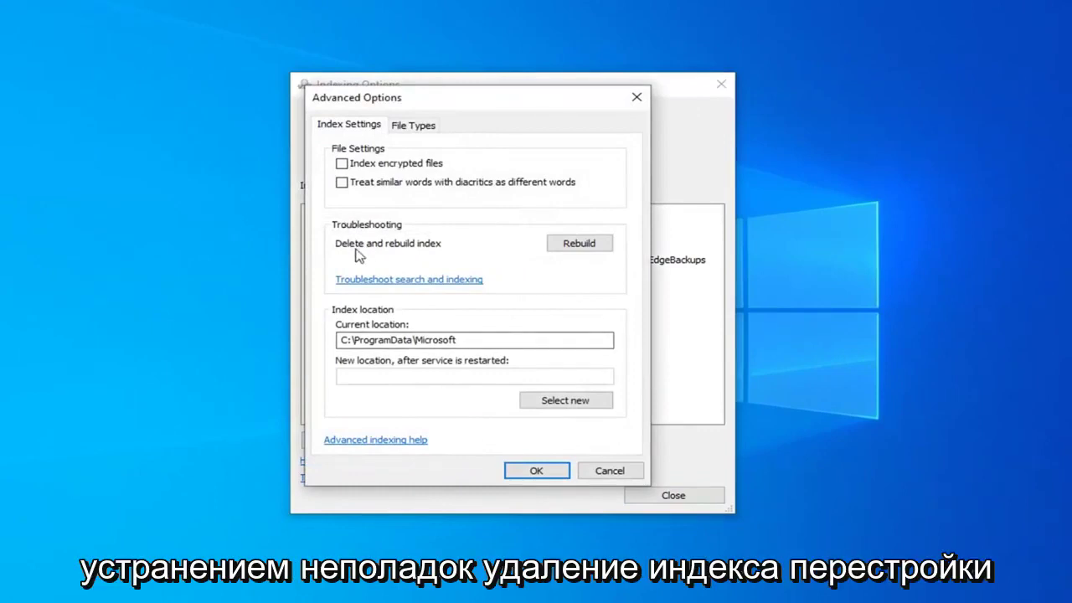
{"action": "left_click", "coordinate": [578, 248]}
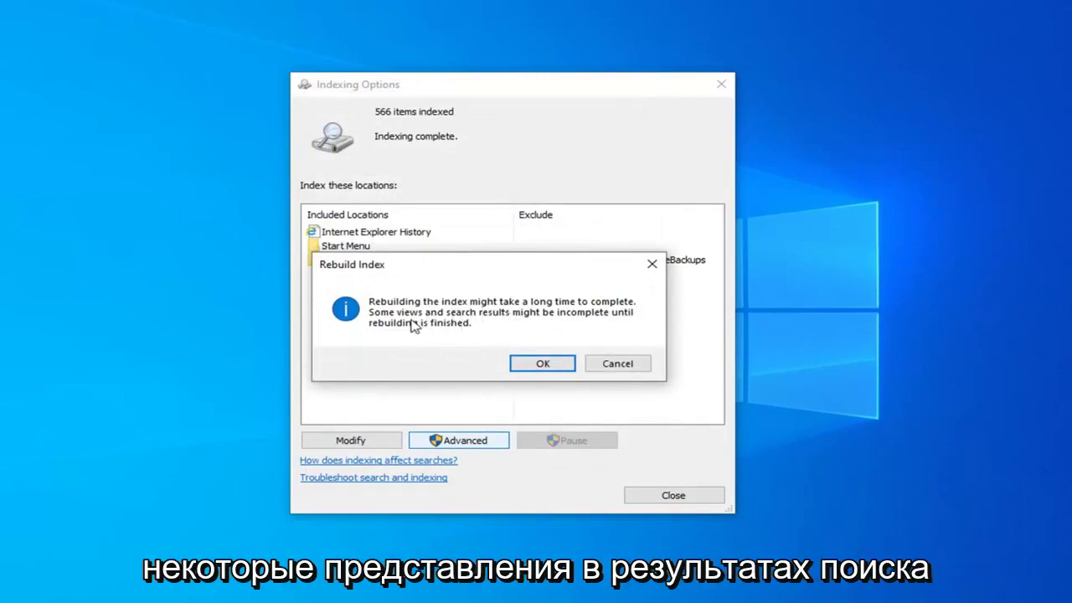
Confirm the index rebuild and close Indexing Options once 566 items are indexed.
{"action": "left_click", "coordinate": [540, 364]}
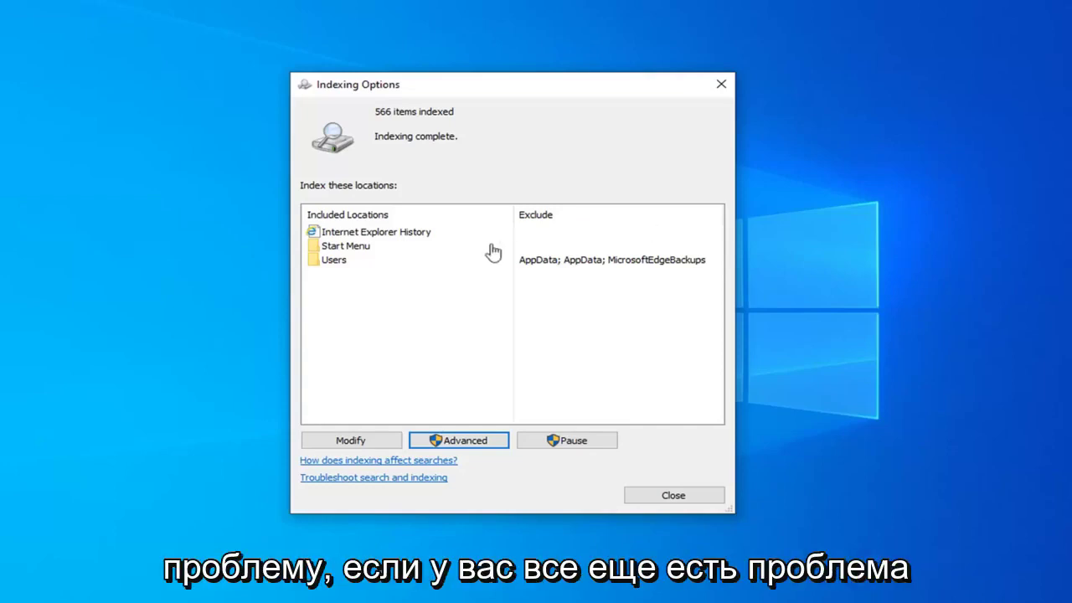
{"action": "left_click", "coordinate": [721, 85]}
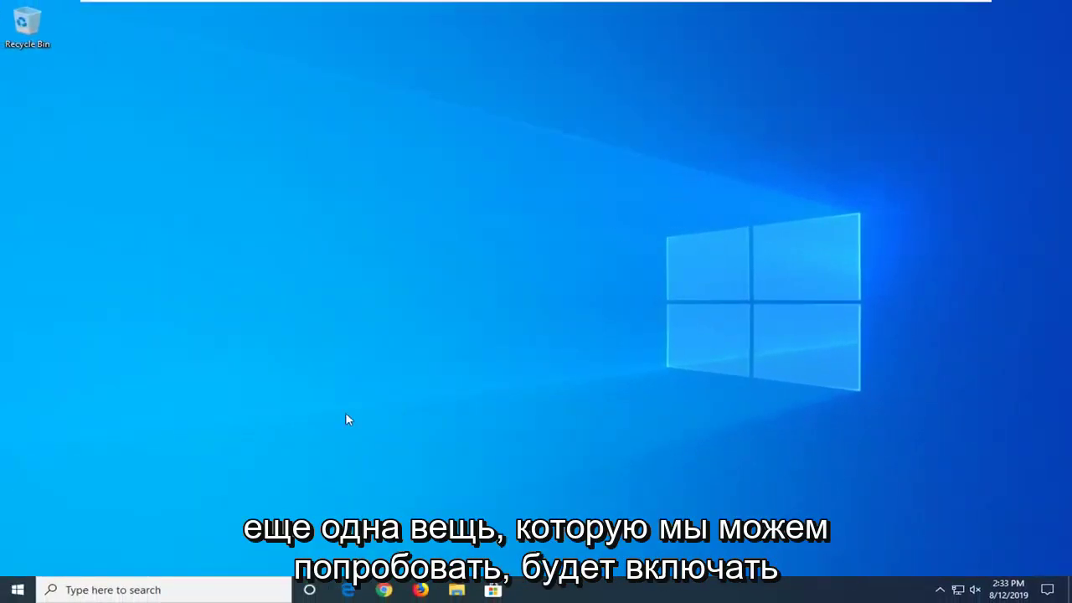
Launch Registry Editor as administrator from a Start search for 'regedit', approving the UAC prompt.
{"action": "left_click", "coordinate": [16, 590]}
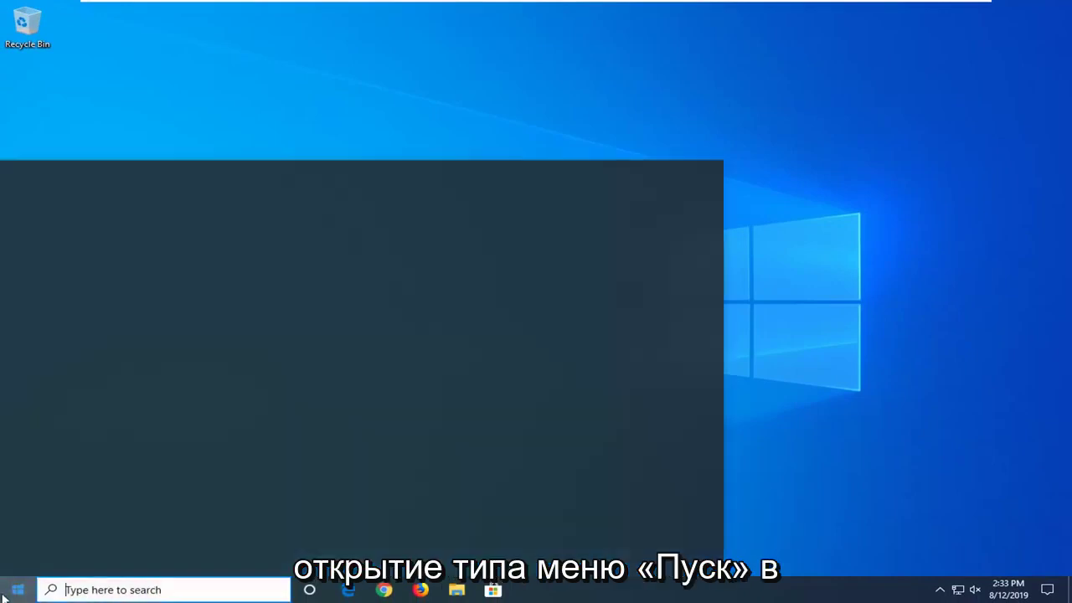
{"action": "type", "text": "regedit"}
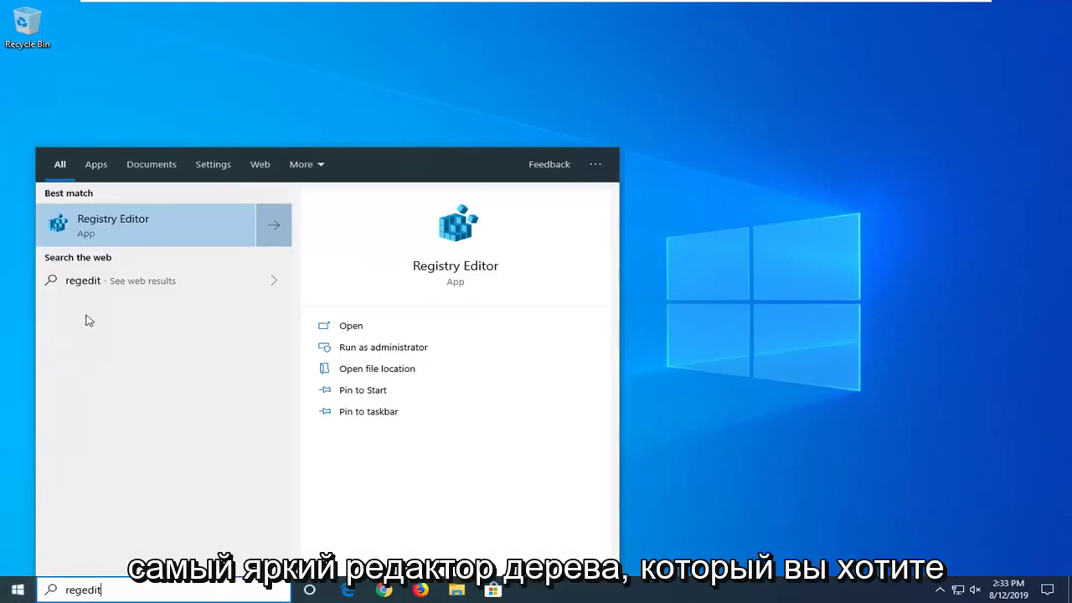
{"action": "right_click", "coordinate": [108, 237]}
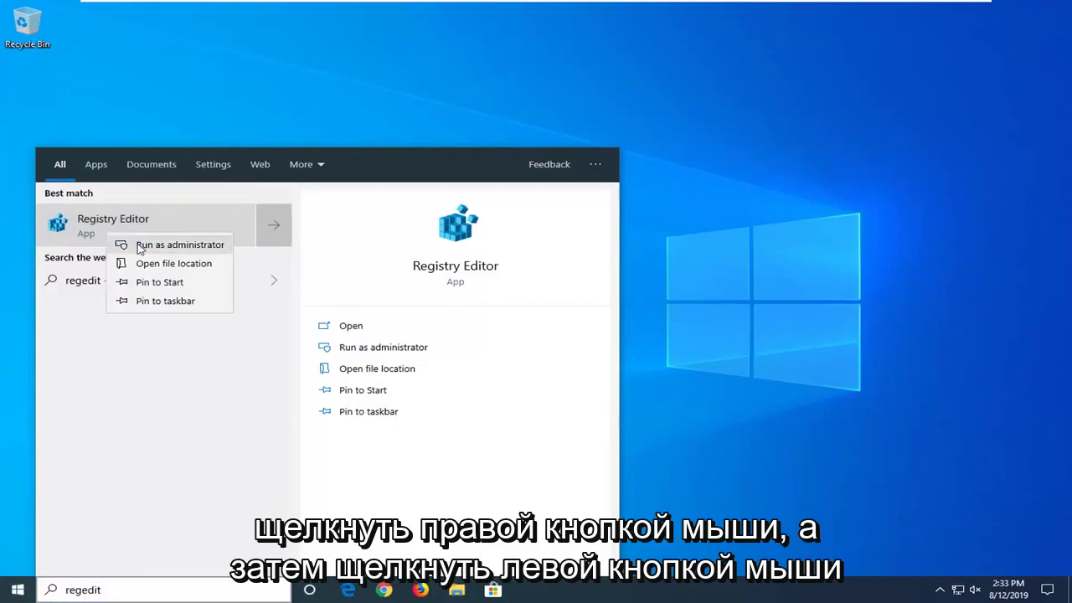
{"action": "left_click", "coordinate": [149, 245]}
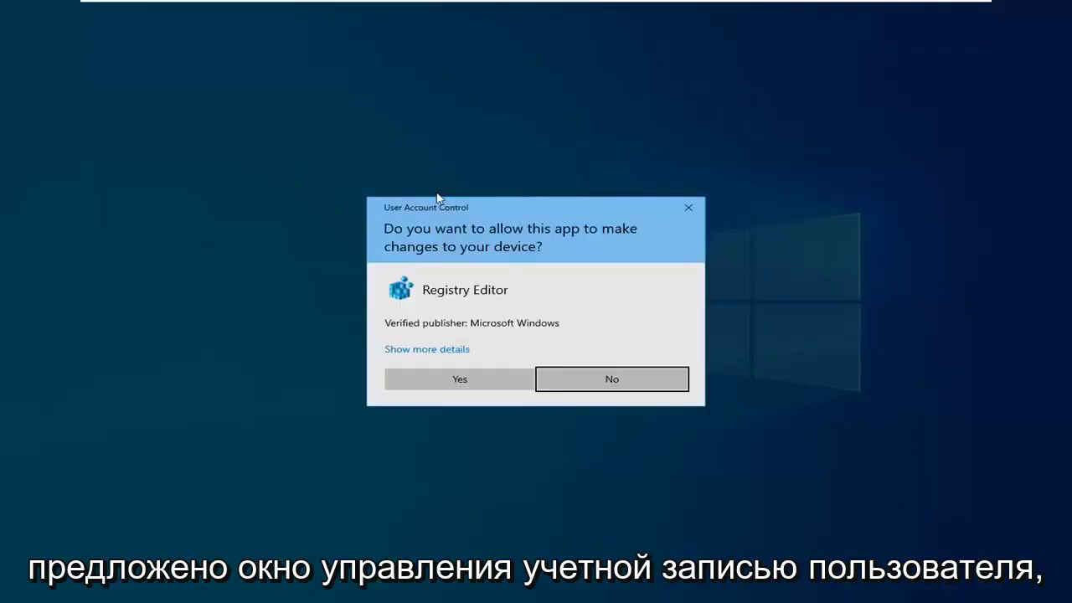
{"action": "left_click", "coordinate": [449, 381]}
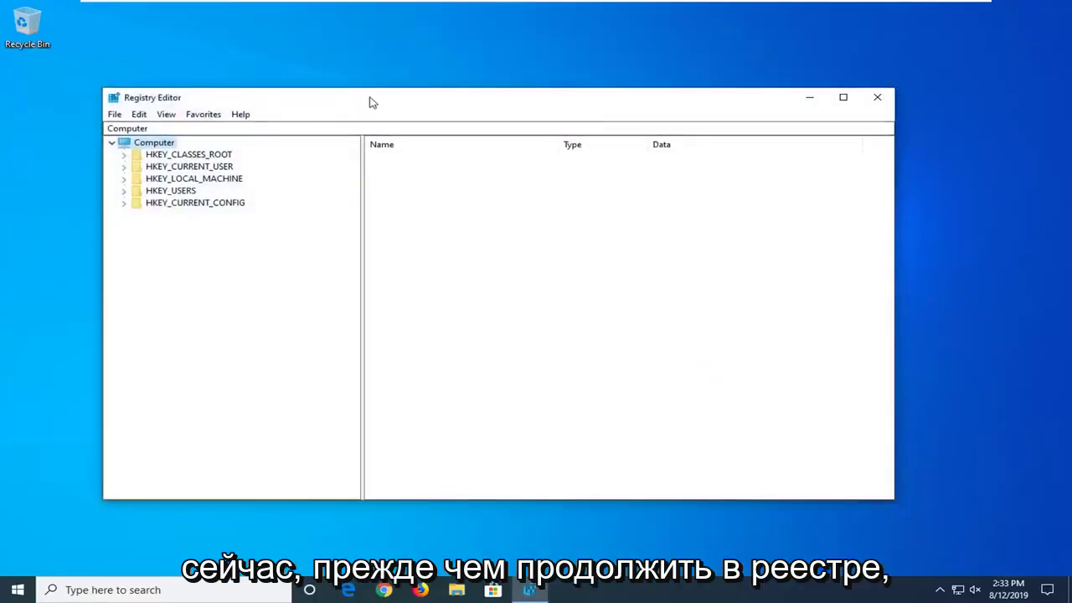
{"action": "left_click_drag", "start_coordinate": [373, 101], "coordinate": [386, 104]}
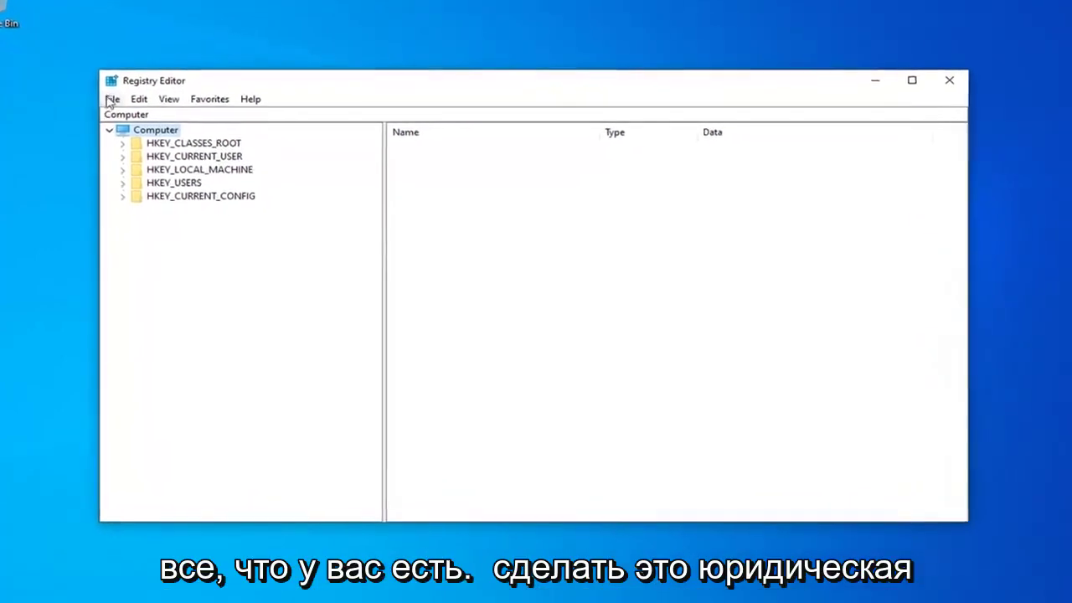
{"action": "left_click", "coordinate": [103, 96]}
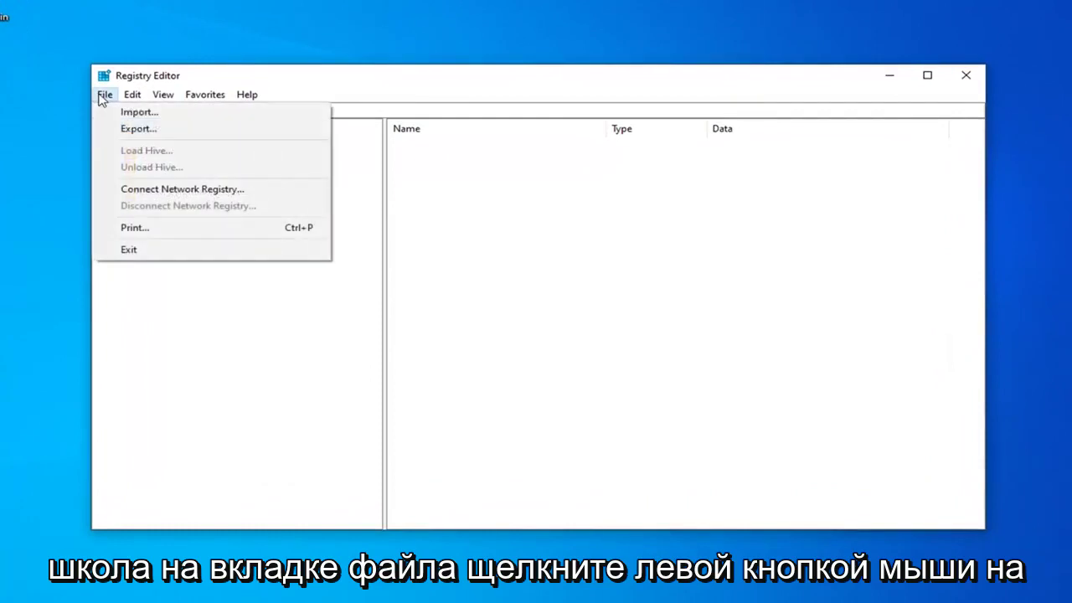
{"action": "left_click", "coordinate": [127, 130]}
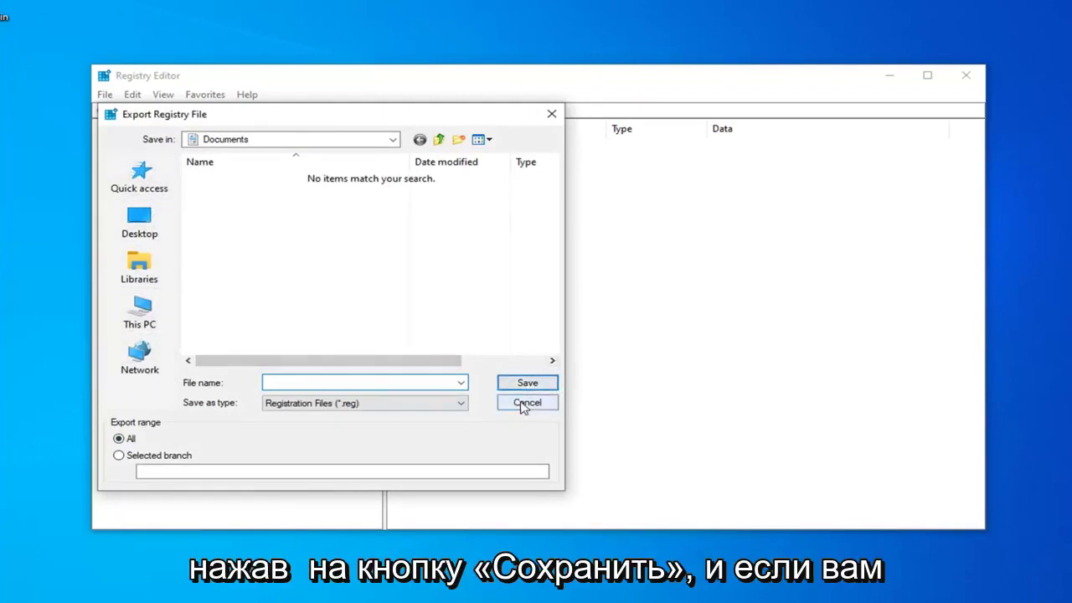
{"action": "left_click", "coordinate": [522, 403]}
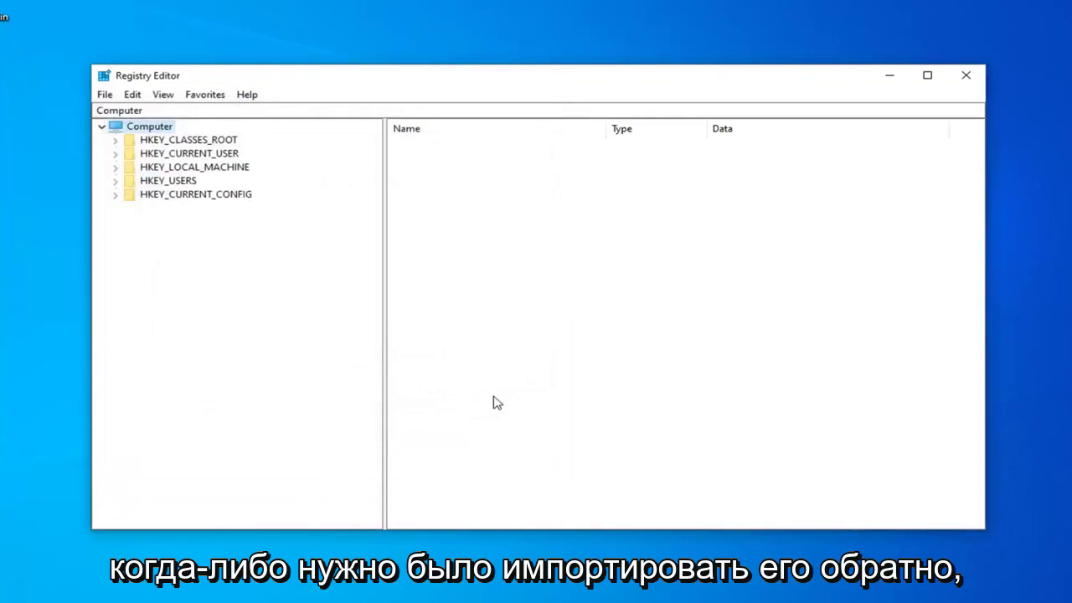
{"action": "left_click", "coordinate": [103, 96]}
{"action": "left_click", "coordinate": [126, 112]}
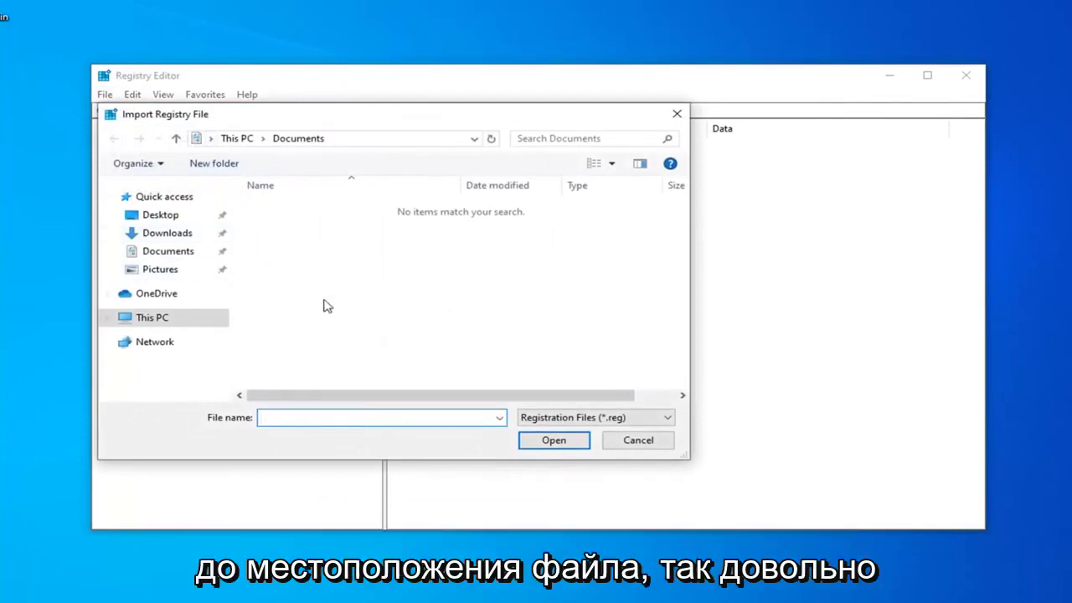
{"action": "left_click", "coordinate": [636, 441]}
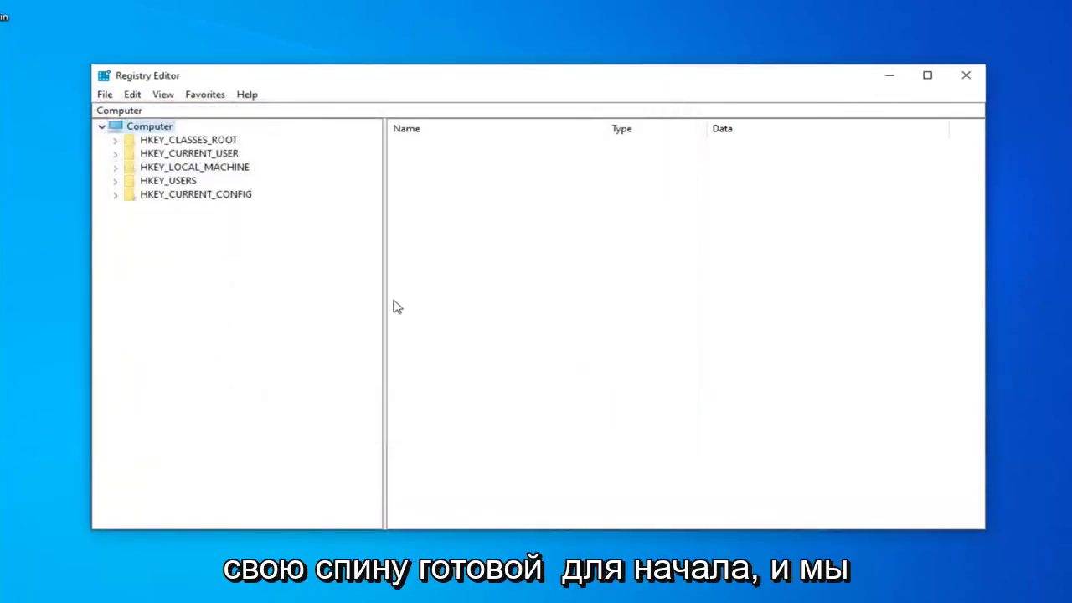
Expand HKEY_CURRENT_USER > SOFTWARE > Classes and locate the Local Settings key.
{"action": "left_click", "coordinate": [195, 159]}
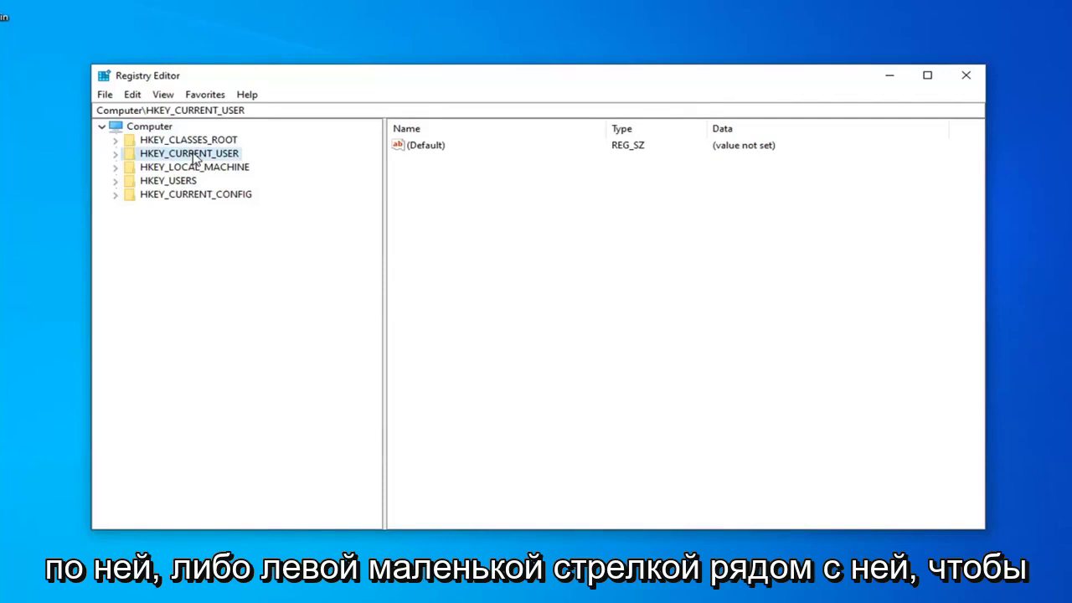
{"action": "double_click", "coordinate": [191, 156]}
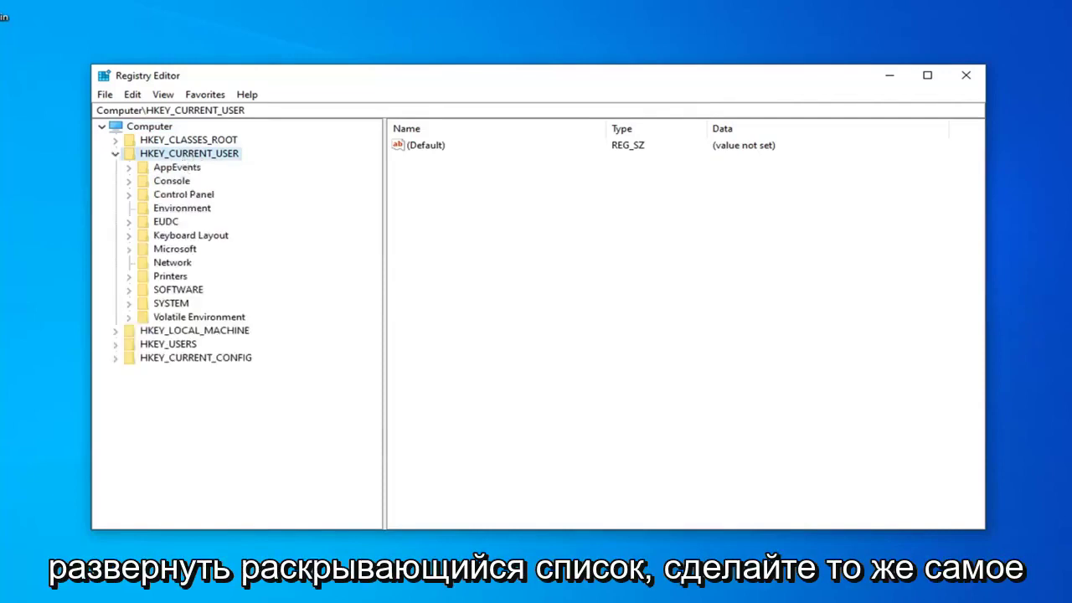
{"action": "double_click", "coordinate": [171, 290]}
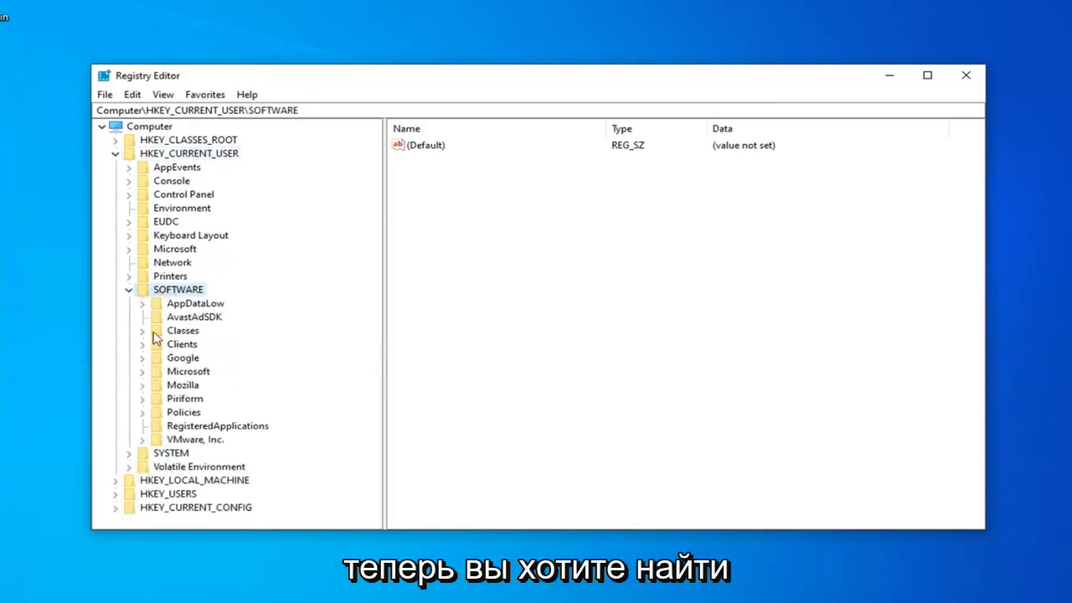
{"action": "left_click", "coordinate": [191, 336]}
{"action": "left_click", "coordinate": [143, 332]}
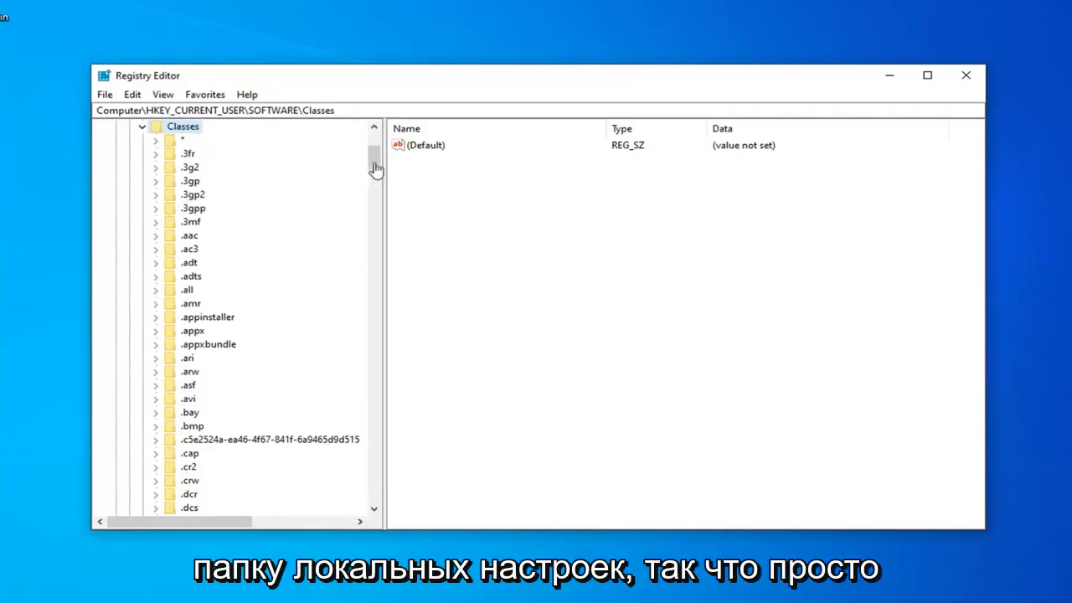
{"action": "scroll", "coordinate": [307, 308], "scroll_direction": "down", "scroll_amount": 4}
{"action": "scroll", "coordinate": [302, 326], "scroll_direction": "down", "scroll_amount": 20}
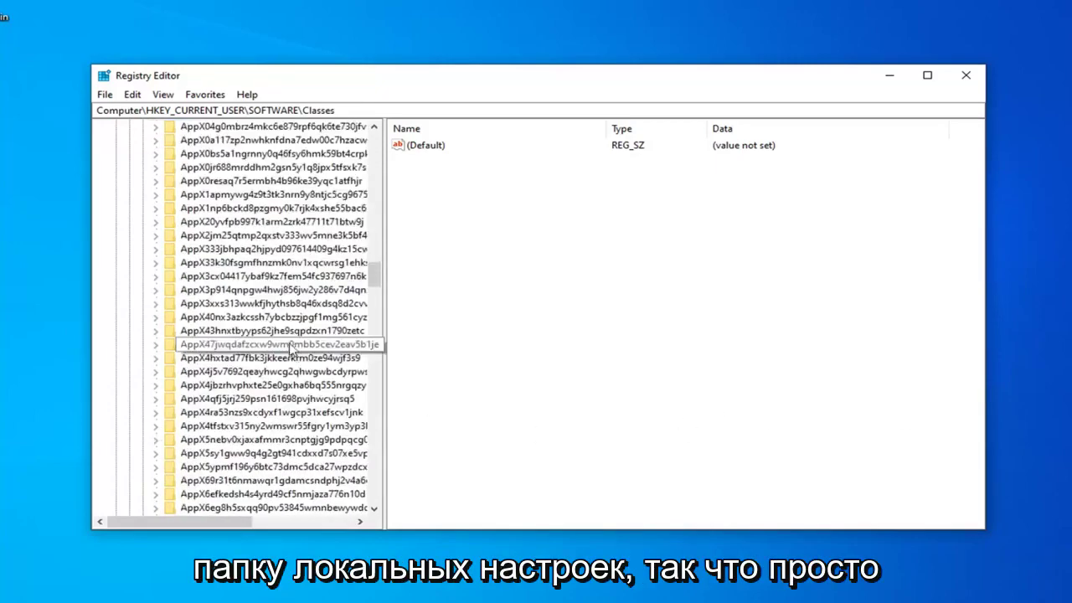
{"action": "scroll", "coordinate": [293, 352], "scroll_direction": "down", "scroll_amount": 20}
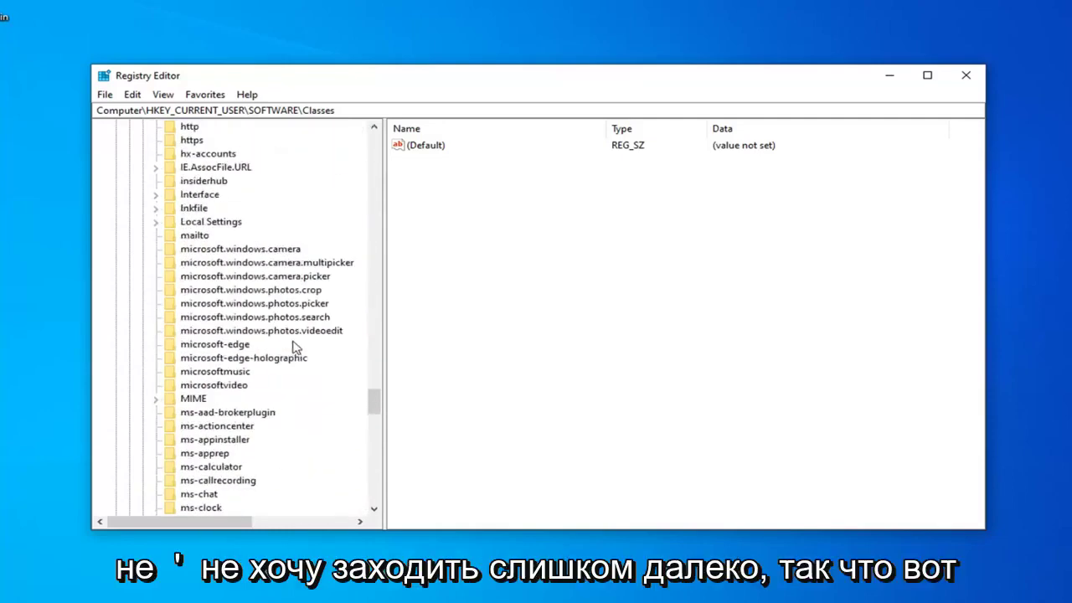
{"action": "left_click", "coordinate": [221, 223]}
{"action": "scroll", "coordinate": [221, 223], "scroll_direction": "up", "scroll_amount": 3}
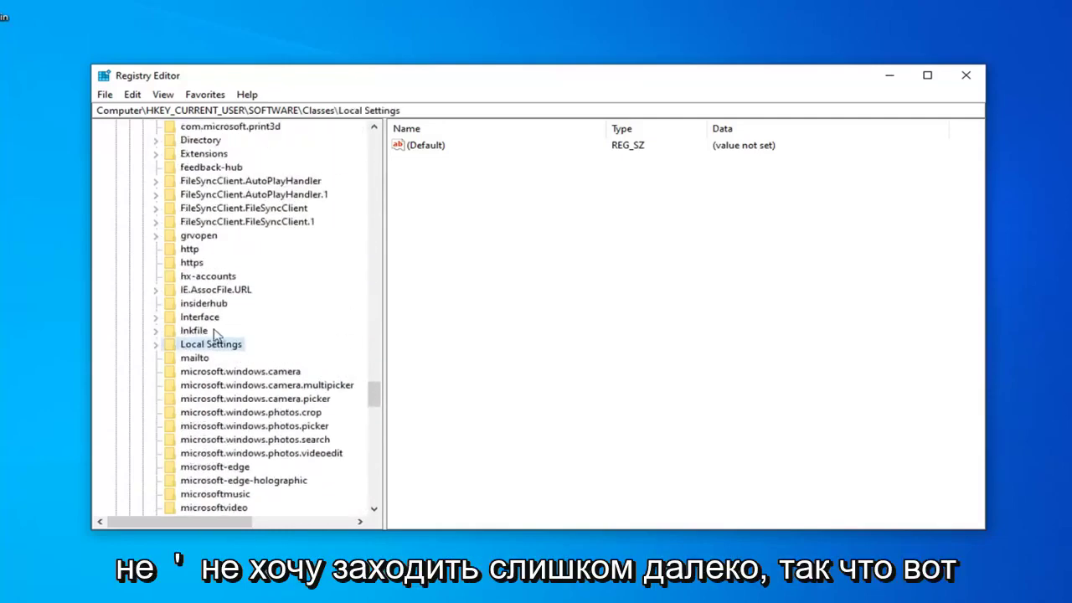
Expand Local Settings > Software > Microsoft > Windows > Shell to reveal BagMRU, Bags and MuiCache.
{"action": "left_click", "coordinate": [155, 345]}
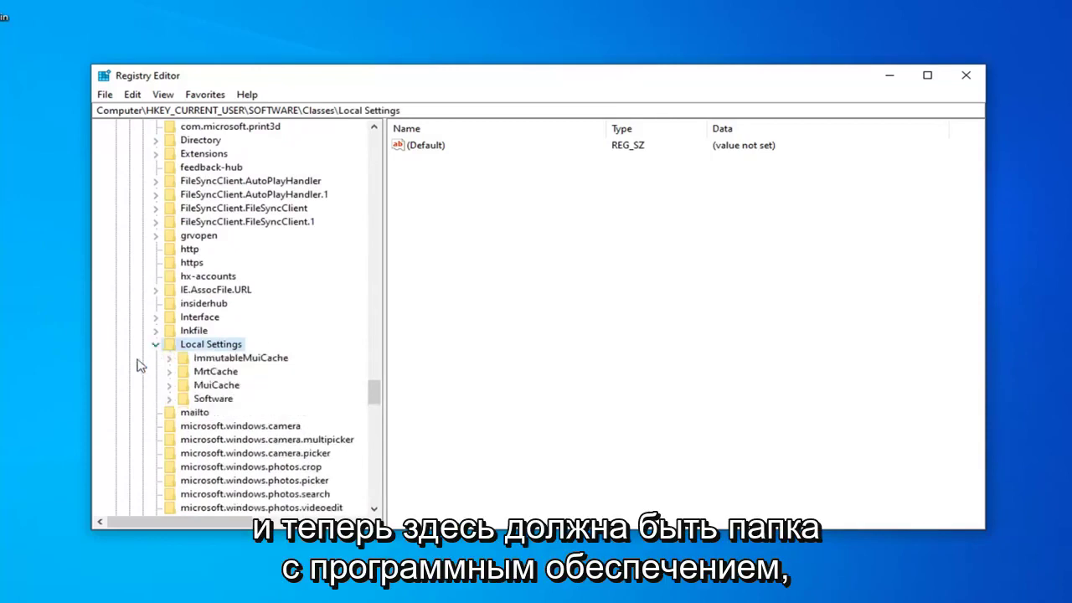
{"action": "left_click", "coordinate": [194, 400]}
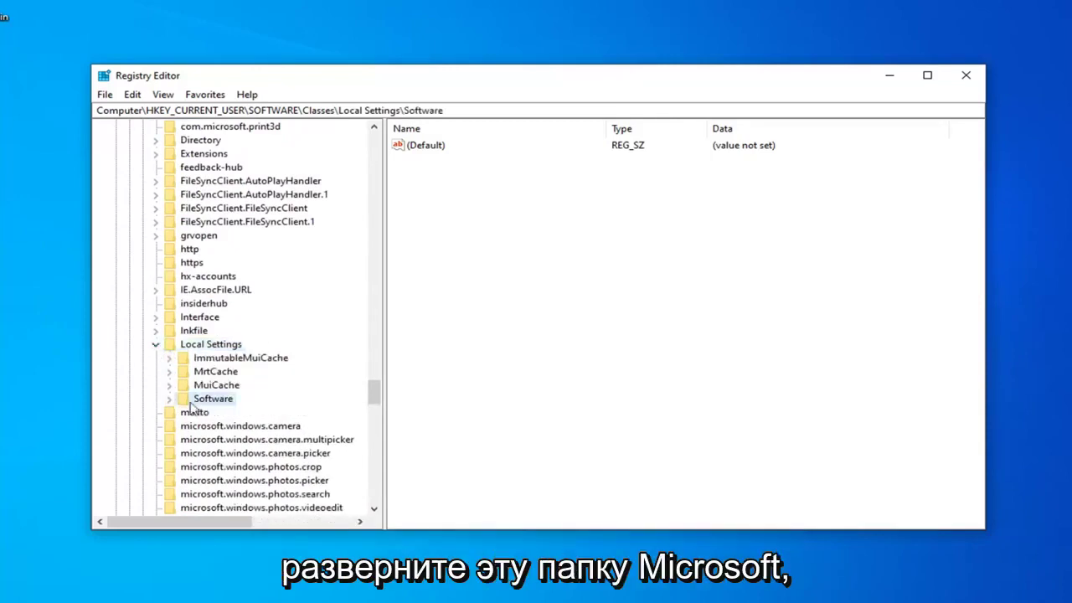
{"action": "left_click", "coordinate": [170, 400]}
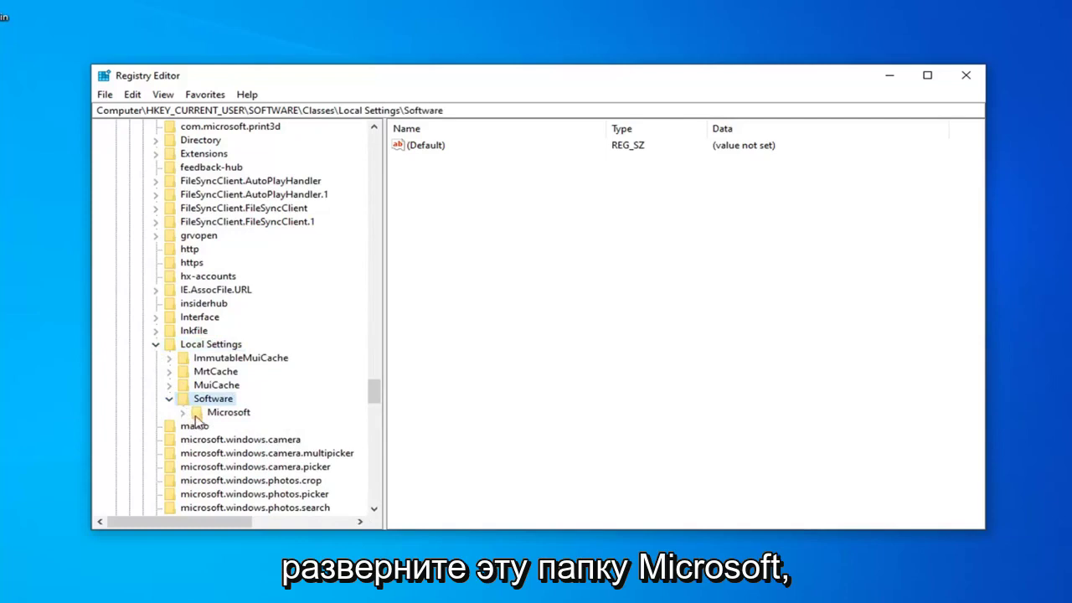
{"action": "left_click", "coordinate": [182, 415]}
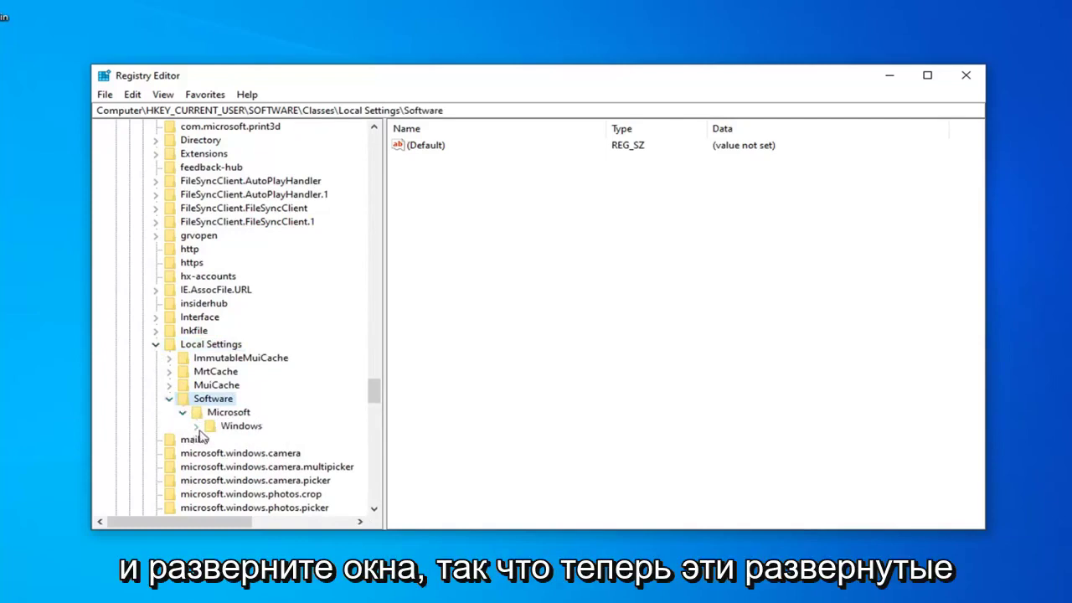
{"action": "left_click", "coordinate": [196, 426]}
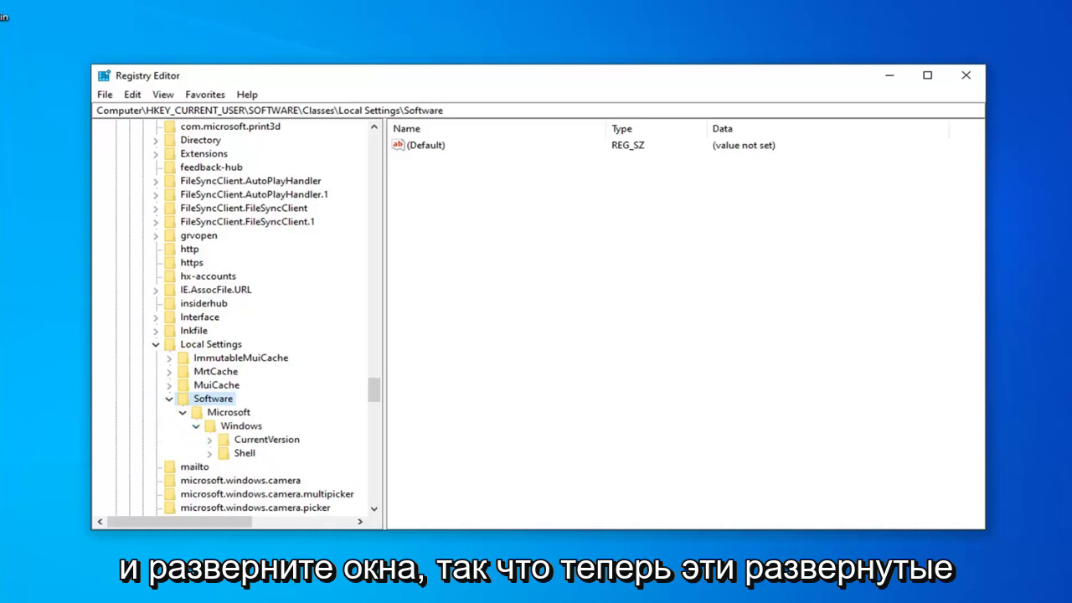
{"action": "left_click", "coordinate": [246, 455]}
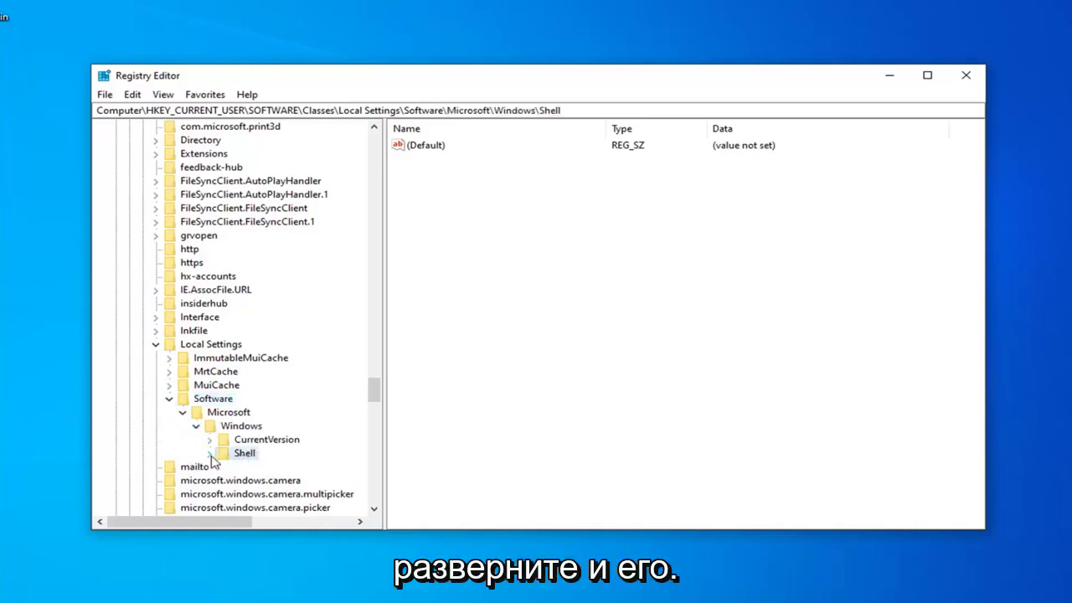
{"action": "left_click", "coordinate": [210, 454]}
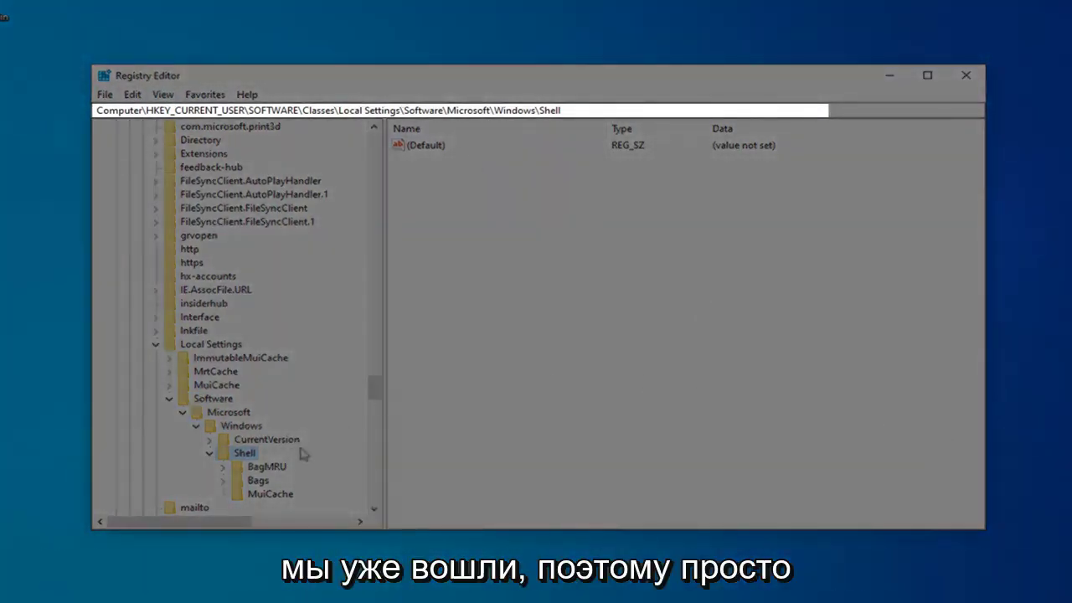
{"action": "left_click_drag", "start_coordinate": [375, 392], "coordinate": [375, 404]}
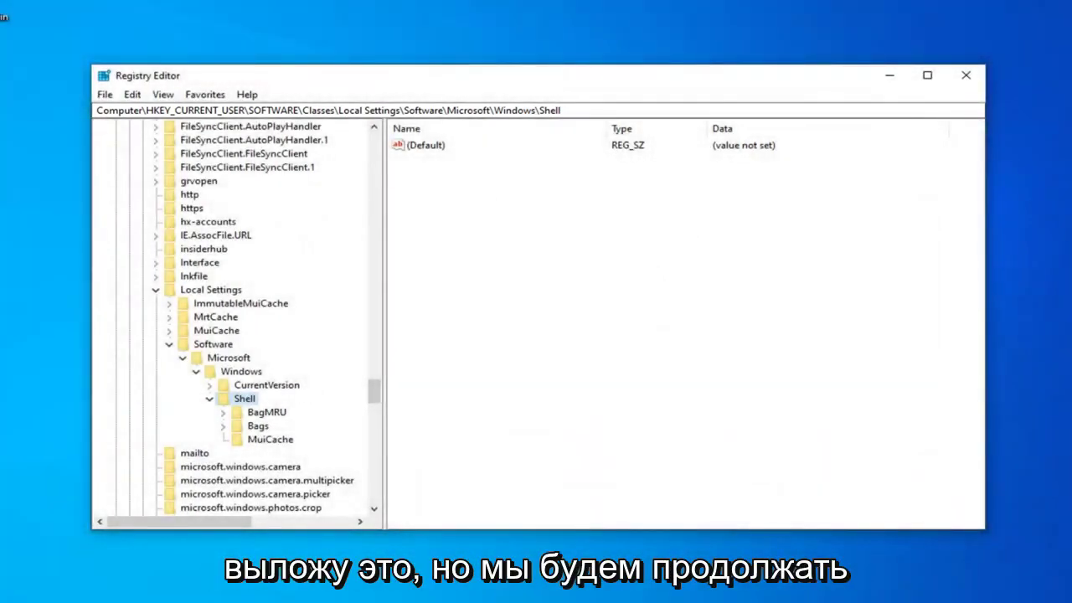
Delete the BagMRU key under Shell, confirming the permanent deletion.
{"action": "left_click", "coordinate": [266, 413]}
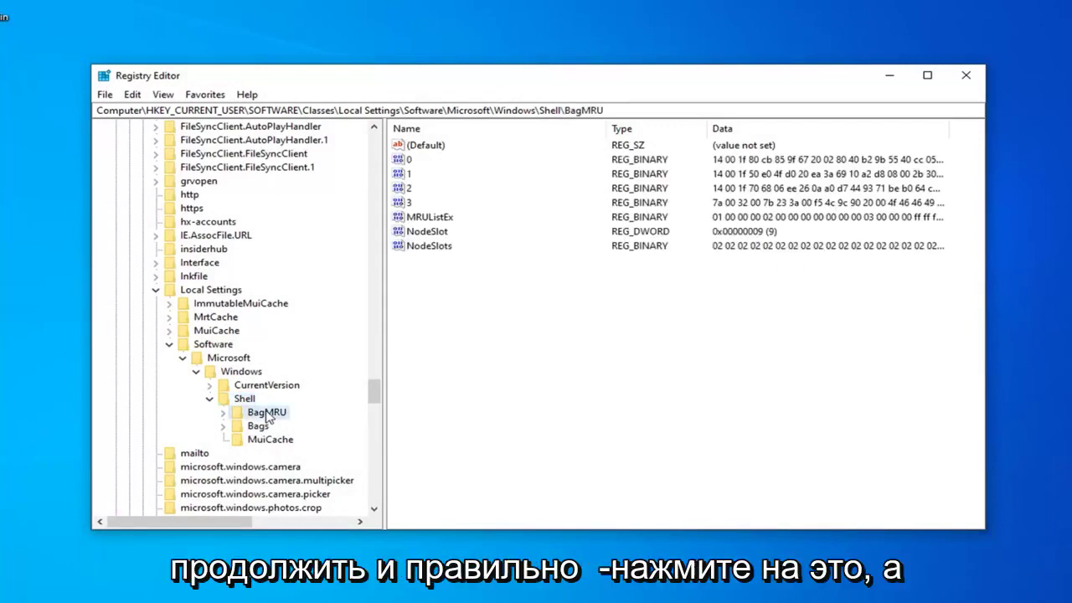
{"action": "right_click", "coordinate": [266, 414]}
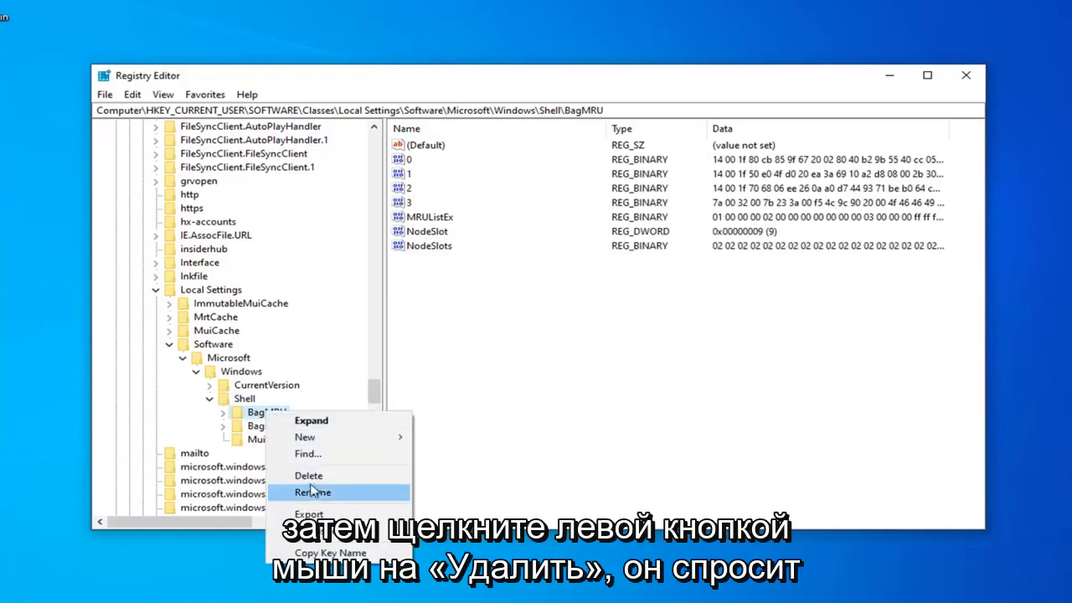
{"action": "left_click", "coordinate": [310, 475]}
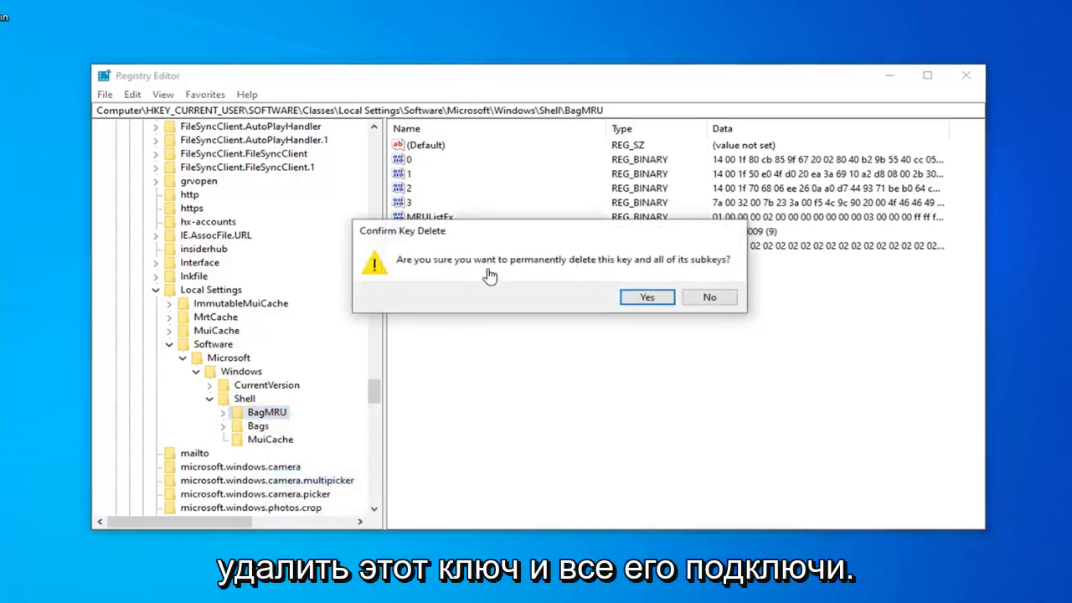
{"action": "left_click", "coordinate": [648, 298]}
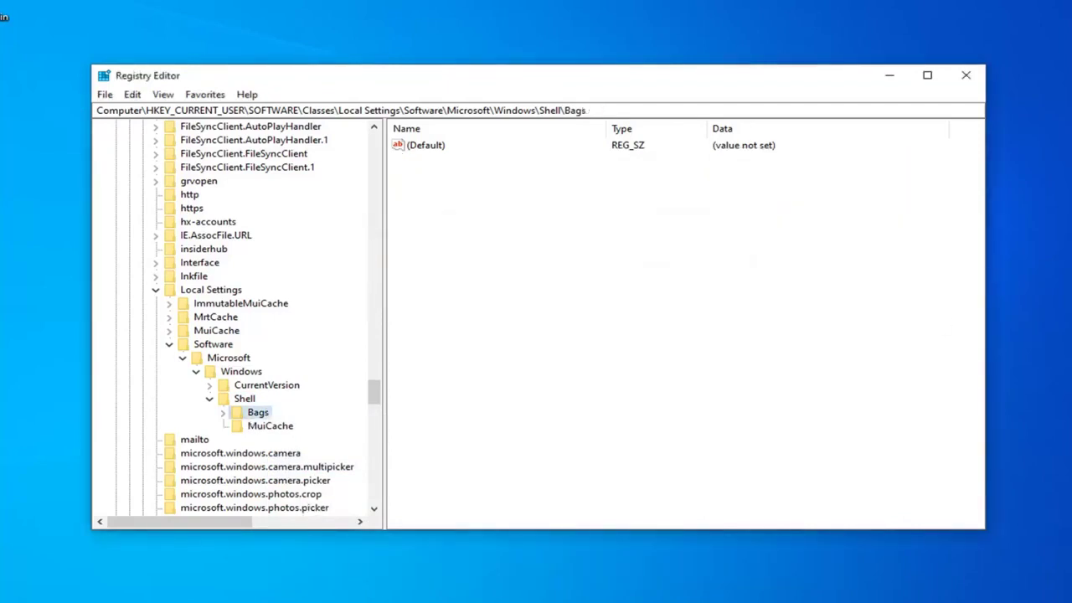
Delete the Bags key under Shell, confirming the permanent deletion.
{"action": "right_click", "coordinate": [259, 415]}
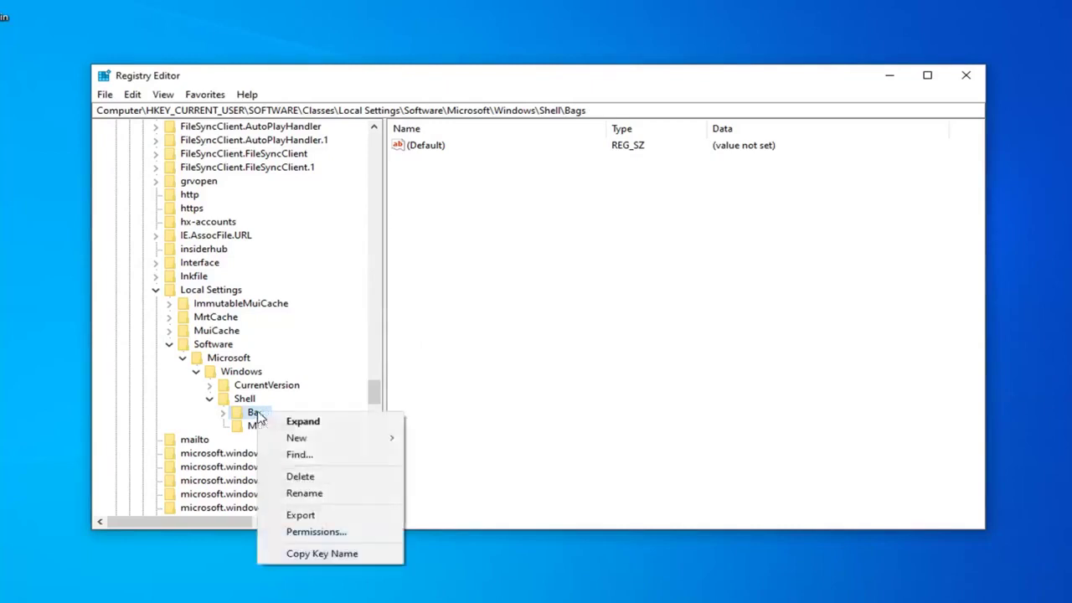
{"action": "left_click", "coordinate": [304, 476]}
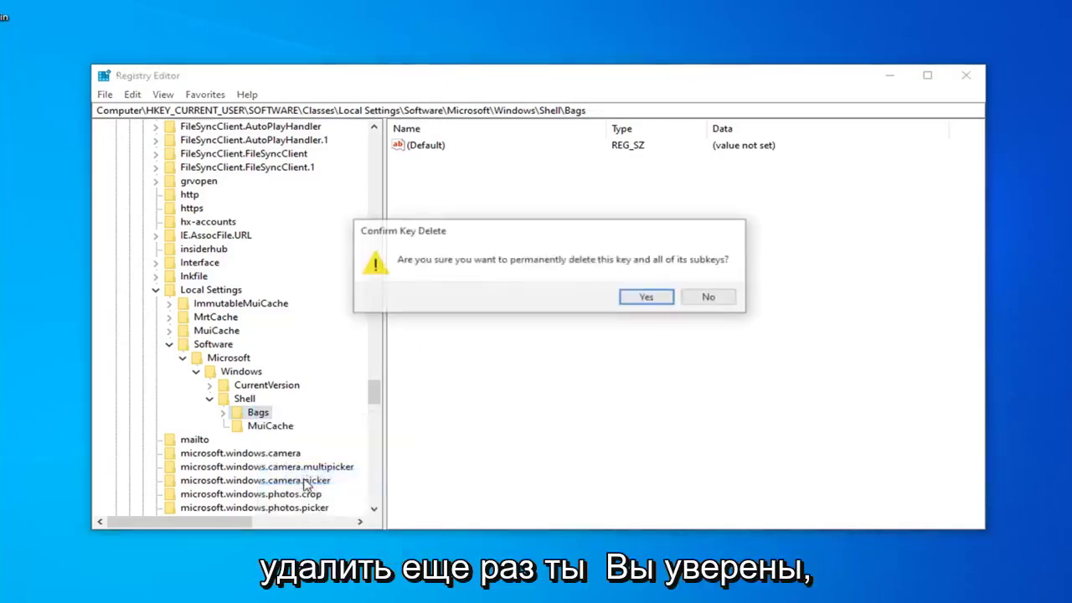
{"action": "left_click", "coordinate": [658, 302]}
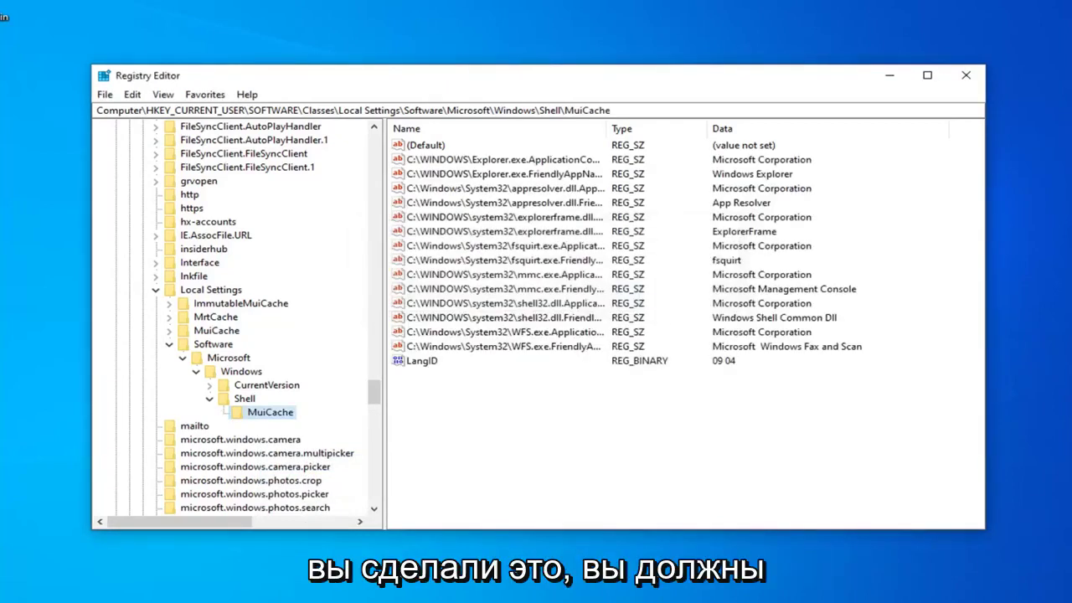
Collapse the Shell, Windows, Microsoft, Software and Local Settings keys.
{"action": "left_click", "coordinate": [209, 399]}
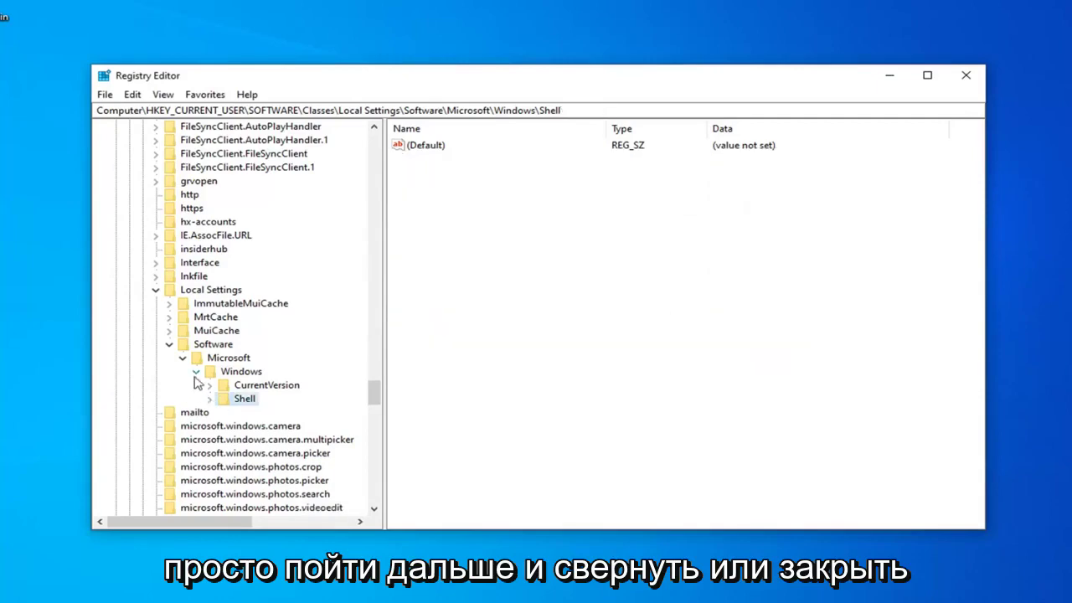
{"action": "left_click", "coordinate": [196, 372]}
{"action": "left_click", "coordinate": [183, 358]}
{"action": "left_click", "coordinate": [169, 344]}
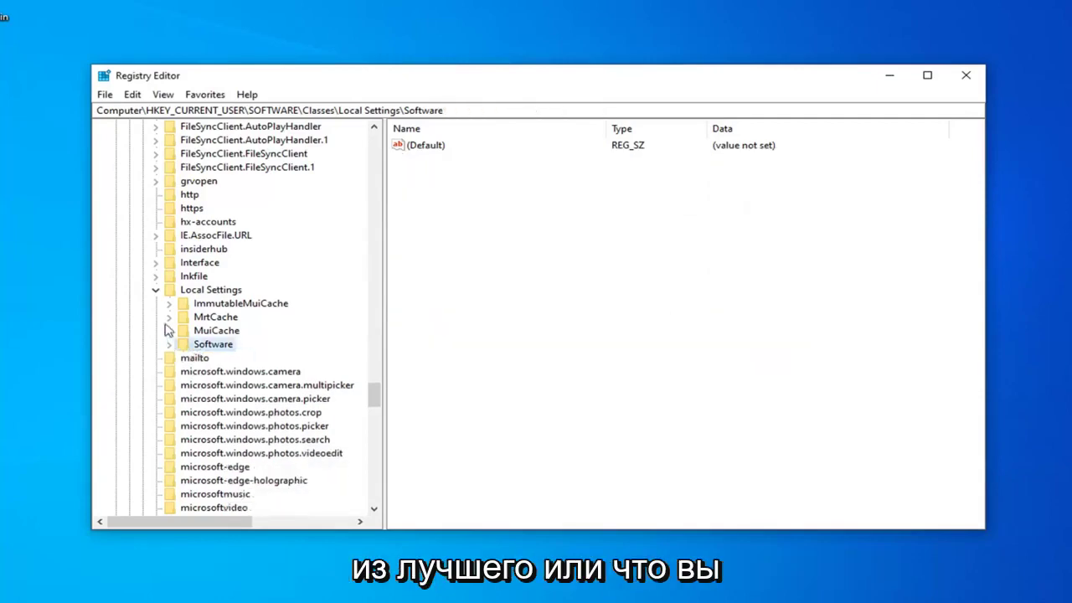
{"action": "left_click", "coordinate": [155, 288]}
Collapse Classes, SOFTWARE and HKEY_CURRENT_USER, then close Registry Editor.
{"action": "scroll", "coordinate": [351, 368], "scroll_direction": "up", "scroll_amount": 20}
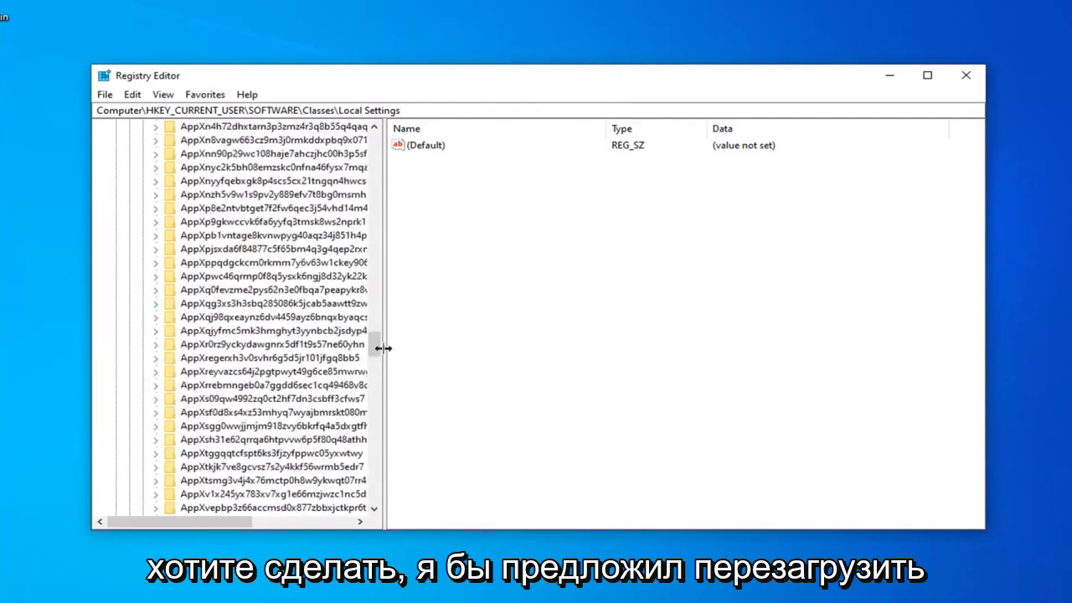
{"action": "left_click_drag", "start_coordinate": [376, 343], "coordinate": [371, 168]}
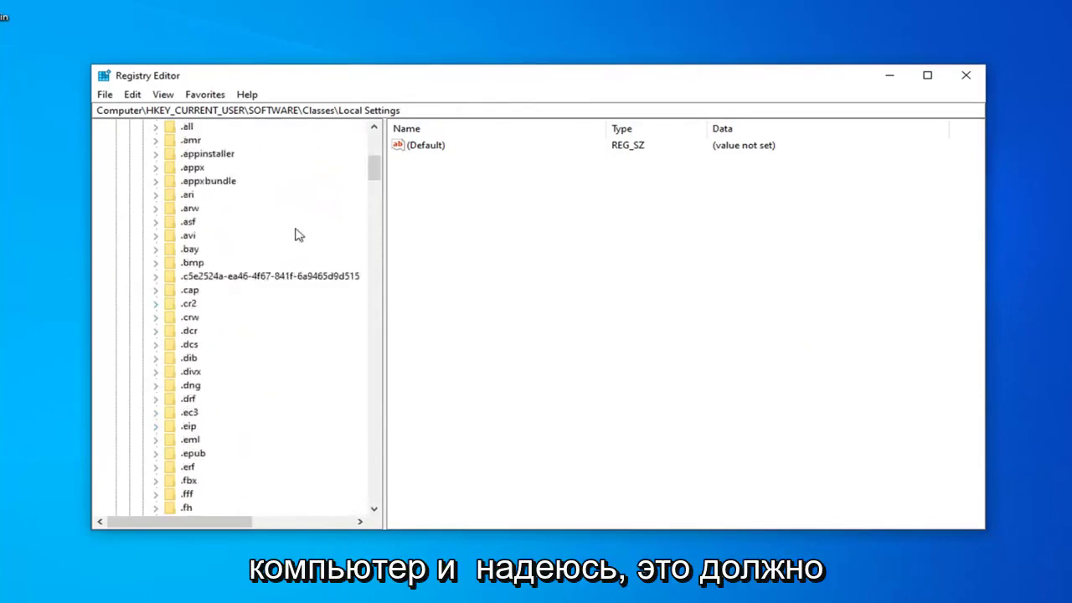
{"action": "scroll", "coordinate": [139, 397], "scroll_direction": "up", "scroll_amount": 9}
{"action": "left_click", "coordinate": [142, 330]}
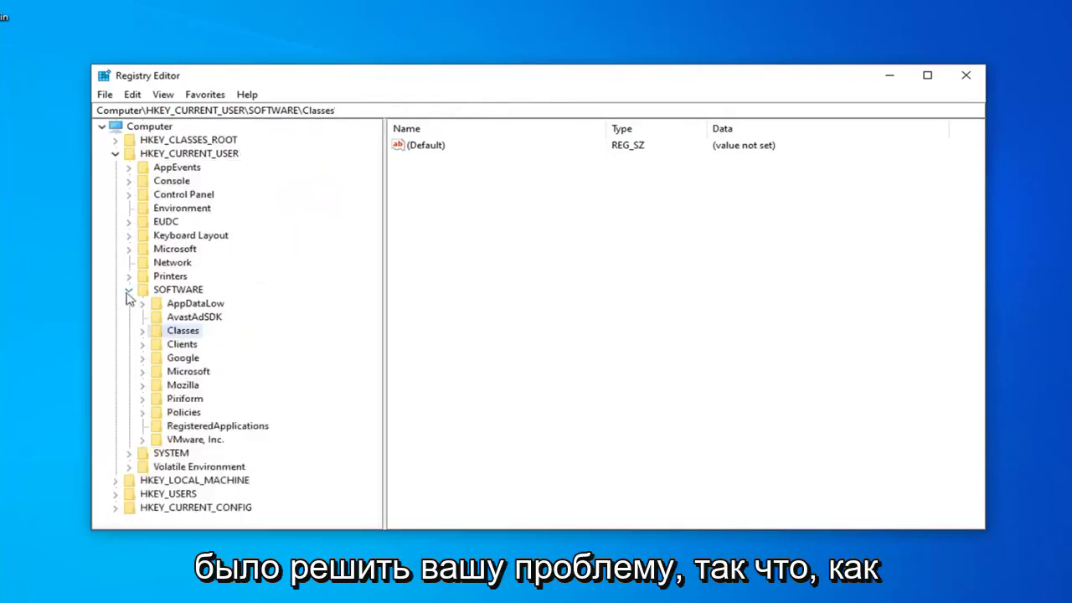
{"action": "left_click", "coordinate": [128, 290]}
{"action": "left_click", "coordinate": [115, 154]}
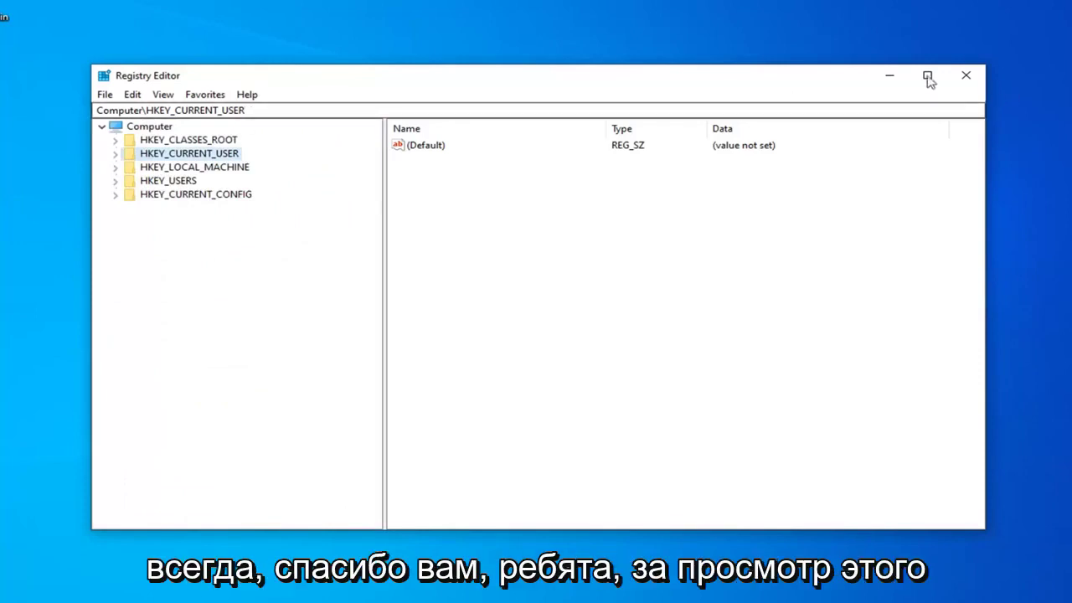
{"action": "left_click", "coordinate": [966, 75]}
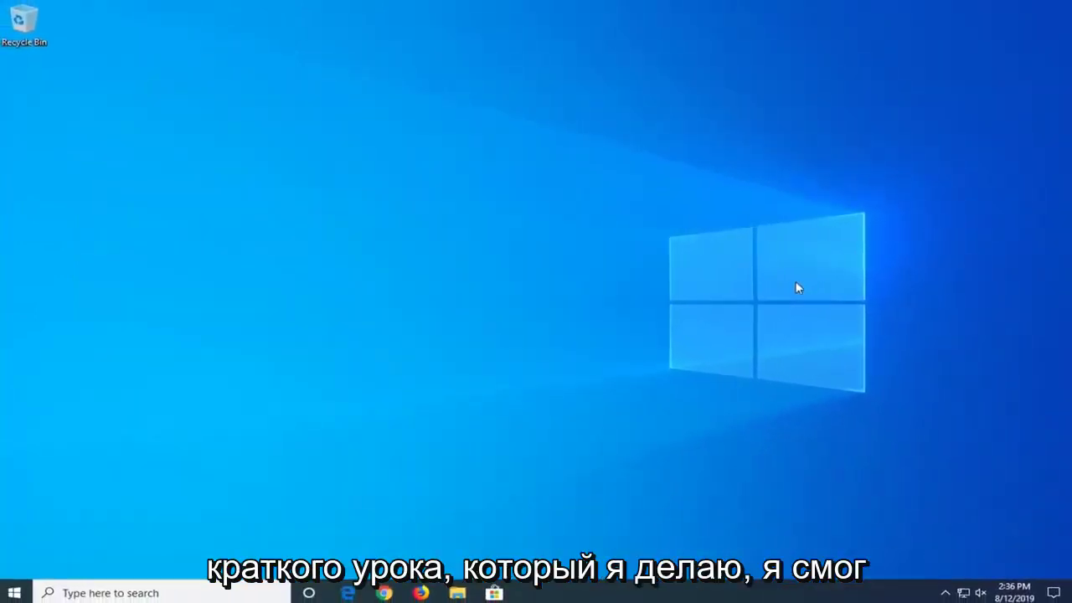